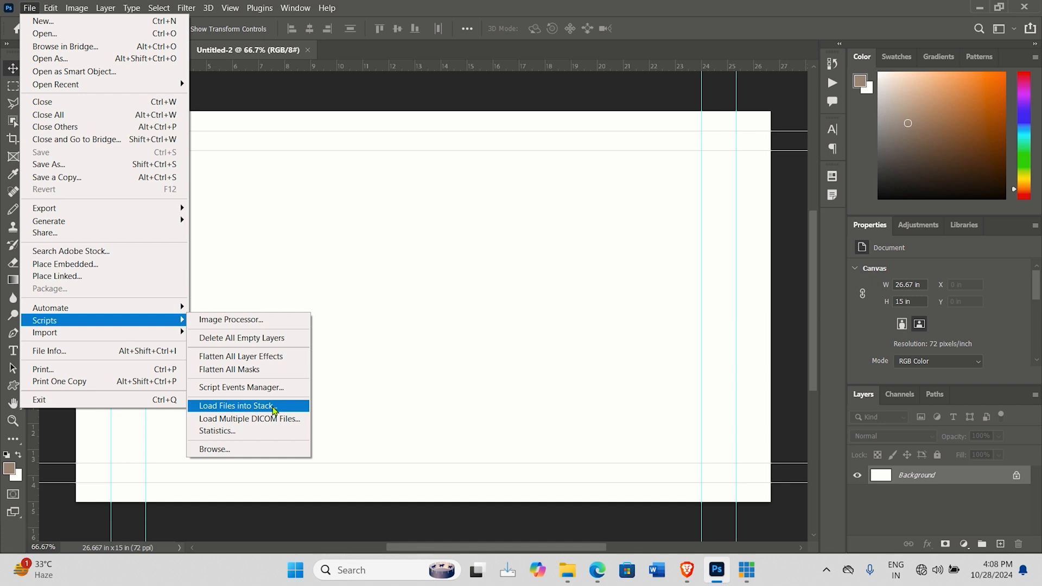
Step: Start Load Files into Stack and select 3rd class, all tools in one class and file menu placelinked copy as source files
{"action": "left_click", "coordinate": [273, 410]}
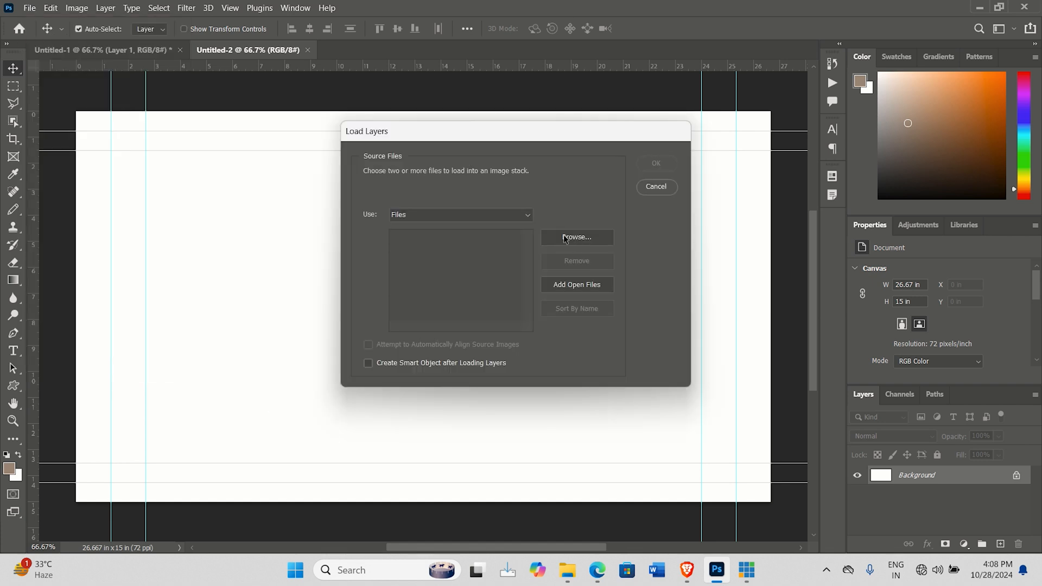
{"action": "left_click", "coordinate": [565, 242]}
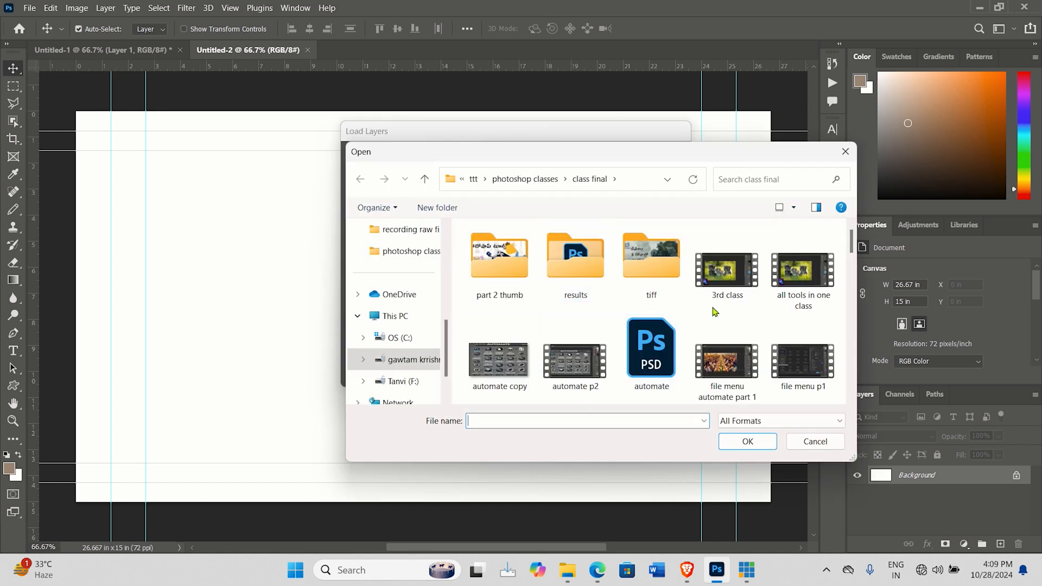
{"action": "left_click", "coordinate": [736, 281]}
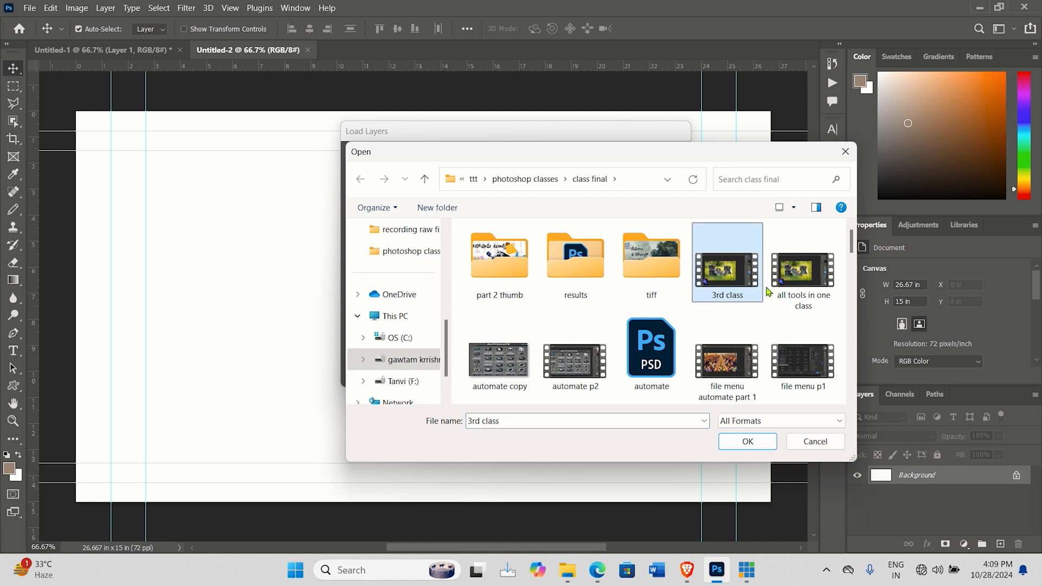
{"action": "left_click", "coordinate": [810, 278], "text": "ctrl"}
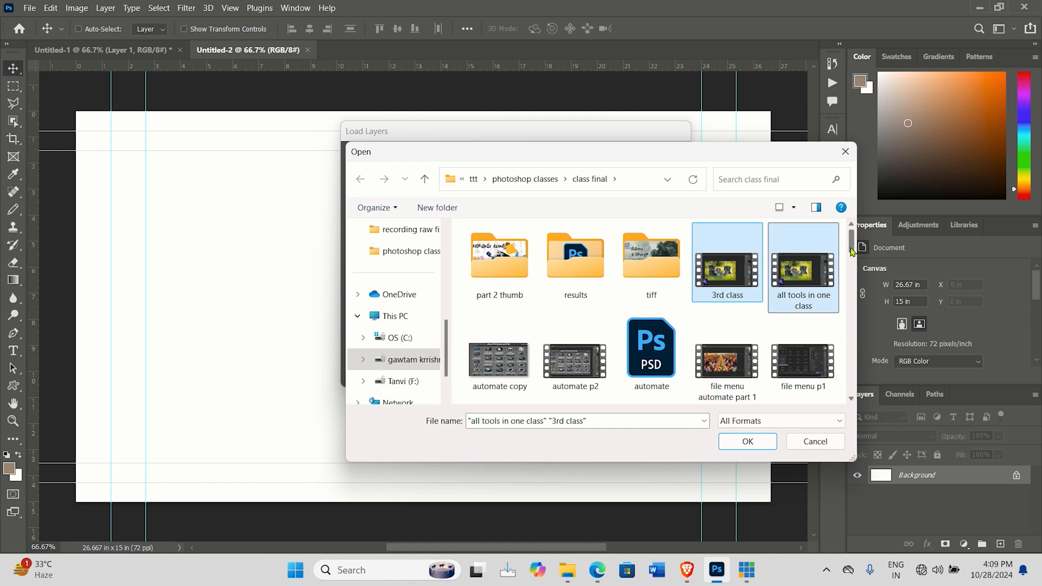
{"action": "scroll", "coordinate": [846, 257], "scroll_direction": "down", "scroll_amount": 3}
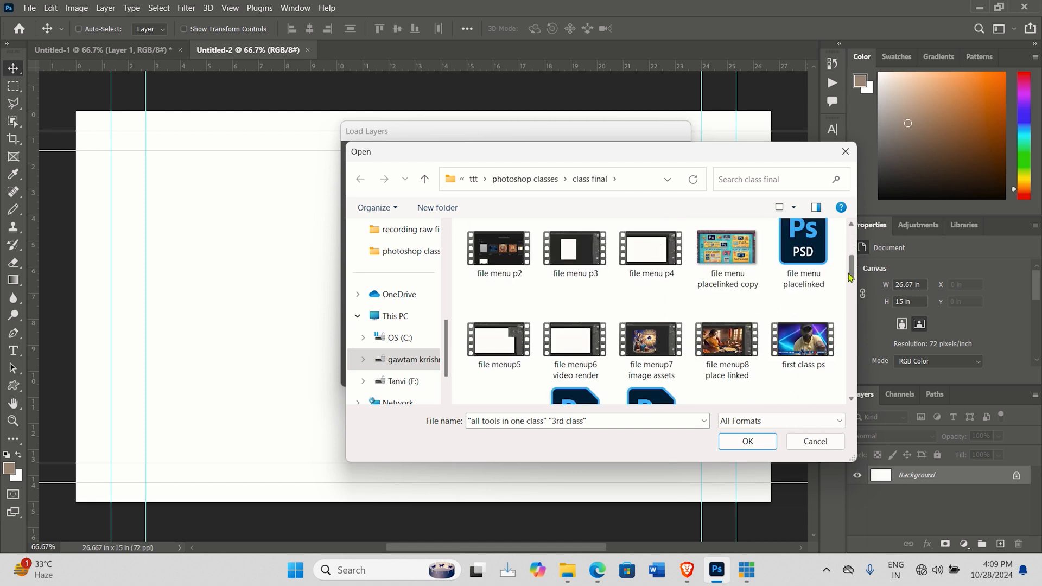
{"action": "left_click", "coordinate": [718, 265], "text": "ctrl"}
Step: Extend the source selection with indipendence day, ps4 2 thumb copy and ps4 1 thumb copy, and confirm the file list
{"action": "scroll", "coordinate": [851, 271], "scroll_direction": "down", "scroll_amount": 4}
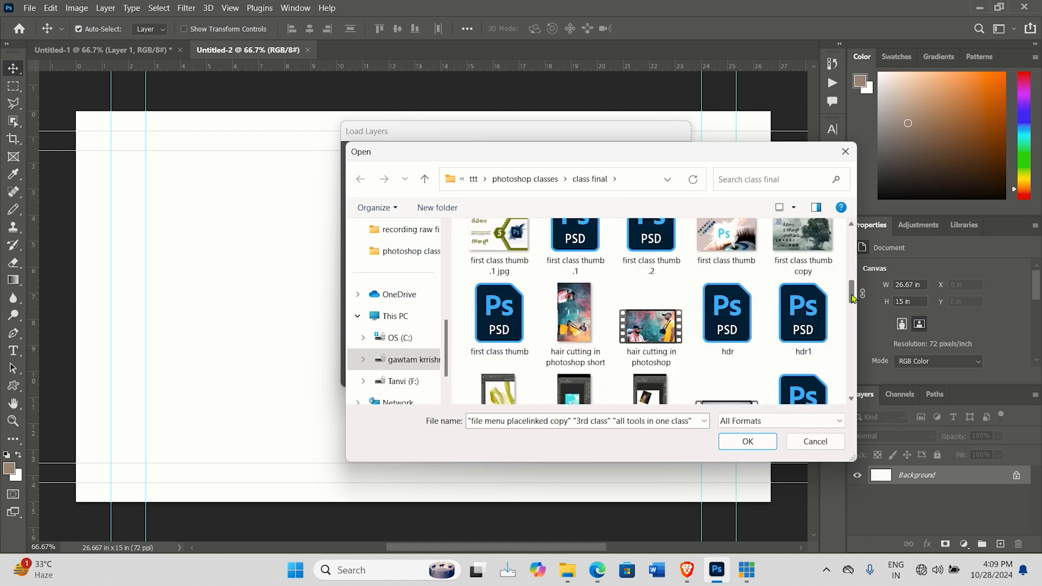
{"action": "scroll", "coordinate": [734, 341], "scroll_direction": "down", "scroll_amount": 3}
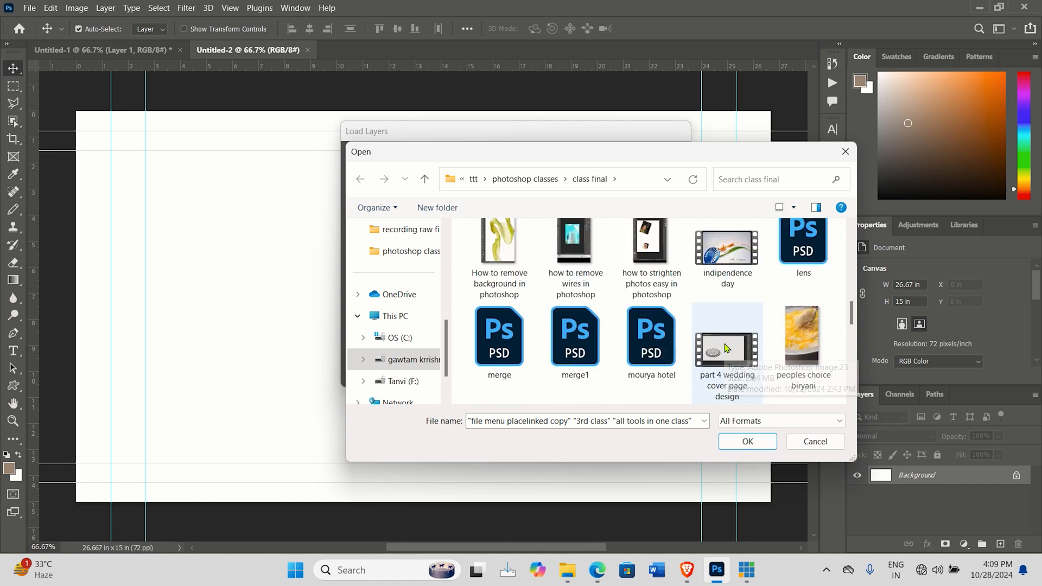
{"action": "left_click", "coordinate": [733, 261], "text": "ctrl"}
{"action": "left_click_drag", "start_coordinate": [853, 313], "coordinate": [849, 345]}
{"action": "left_click", "coordinate": [729, 304], "text": "ctrl"}
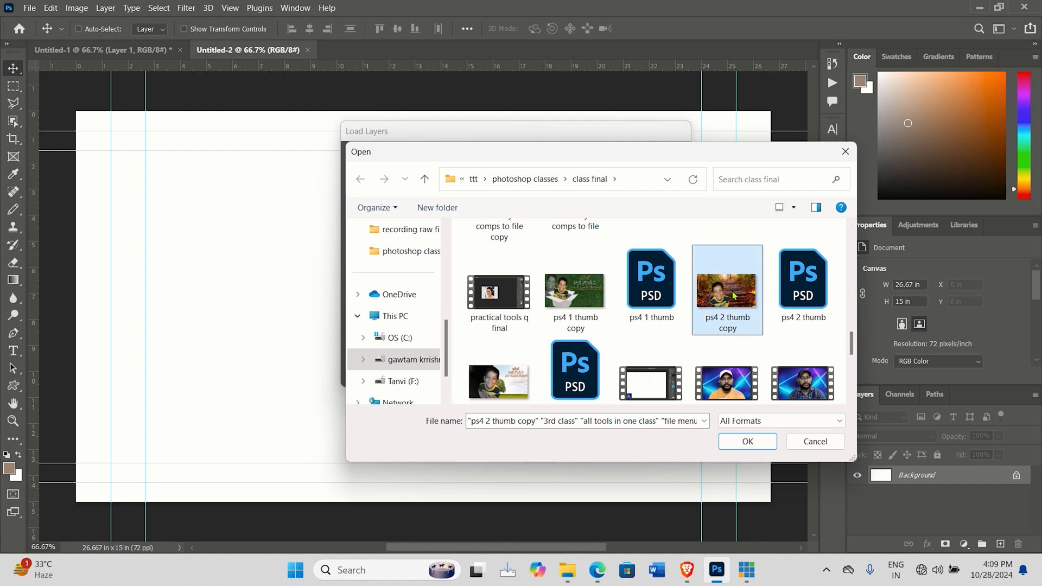
{"action": "left_click", "coordinate": [589, 304], "text": "ctrl"}
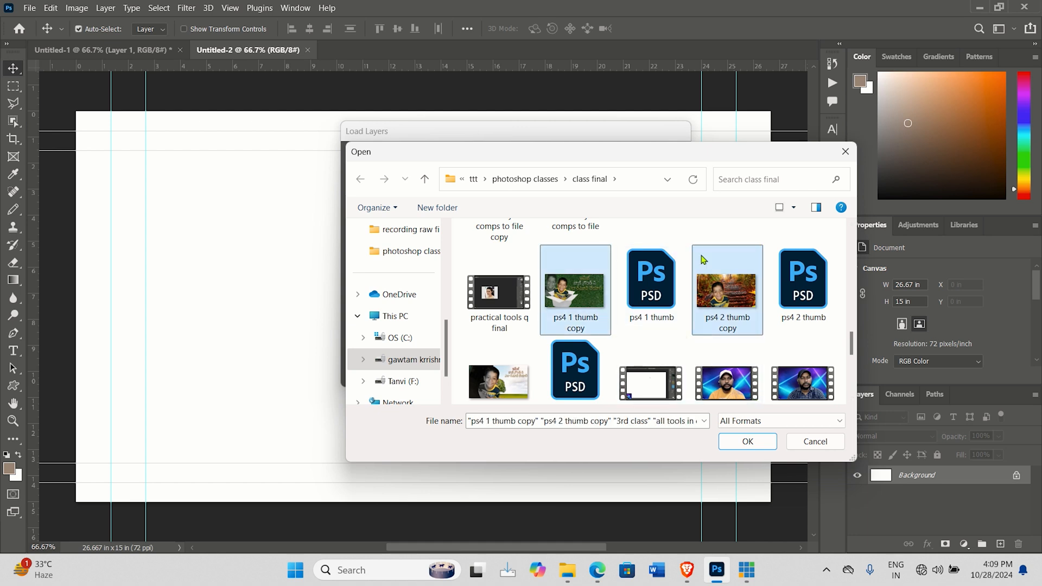
{"action": "left_click", "coordinate": [748, 440]}
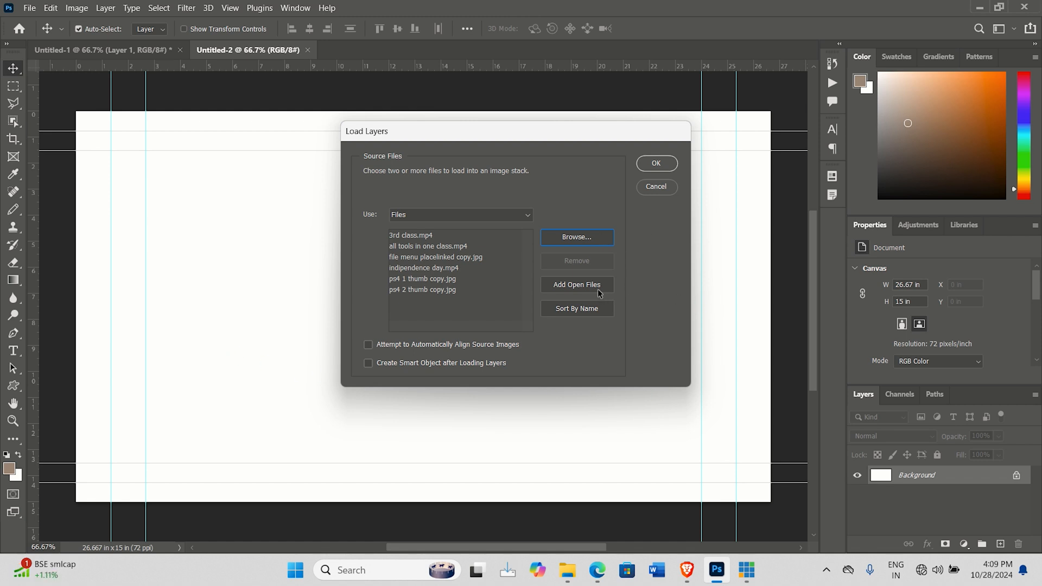
Step: Load the listed source files as layers of a new document and close the Timeline panel
{"action": "left_click", "coordinate": [426, 246]}
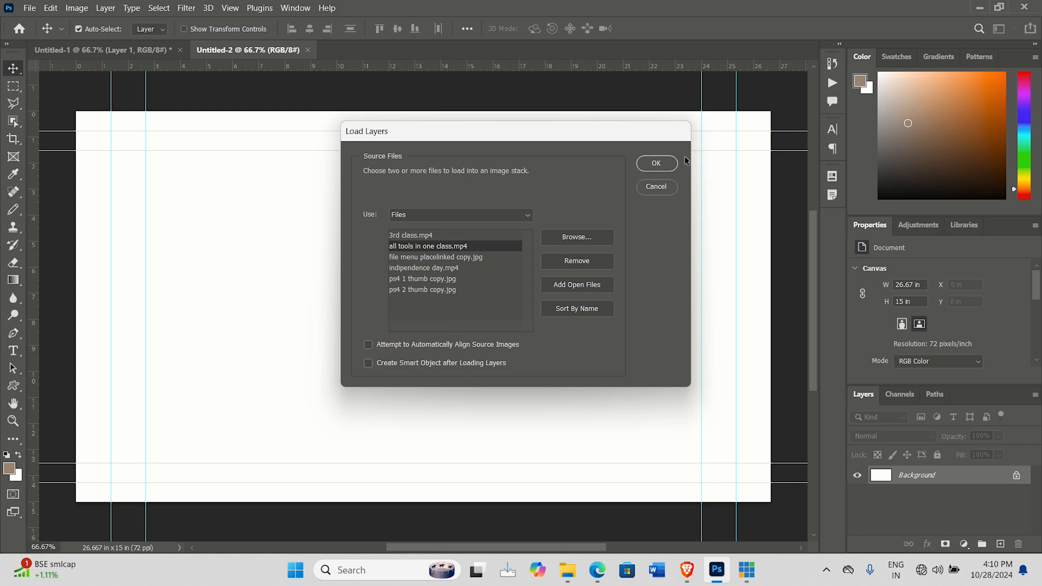
{"action": "left_click", "coordinate": [656, 164]}
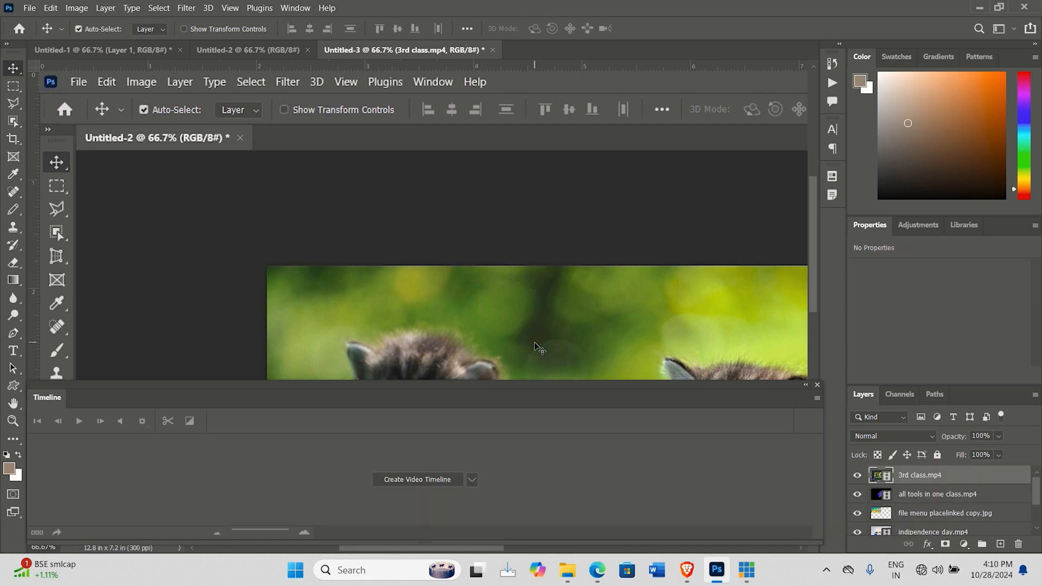
{"action": "left_click", "coordinate": [818, 386]}
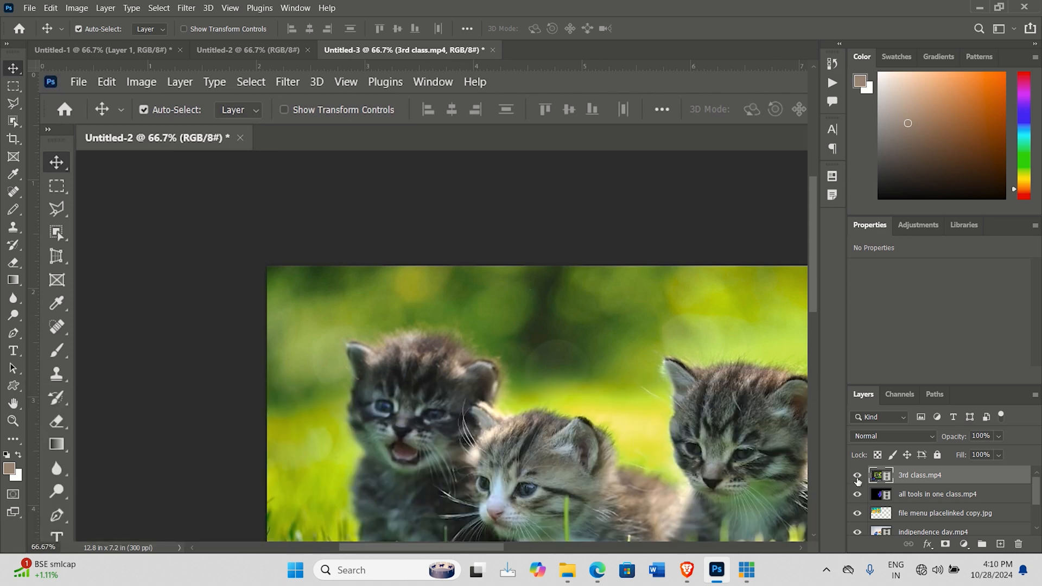
Step: Hide the four uppermost layers one by one to inspect the stacked images, and show the top three again
{"action": "left_click", "coordinate": [858, 476]}
{"action": "left_click", "coordinate": [857, 496]}
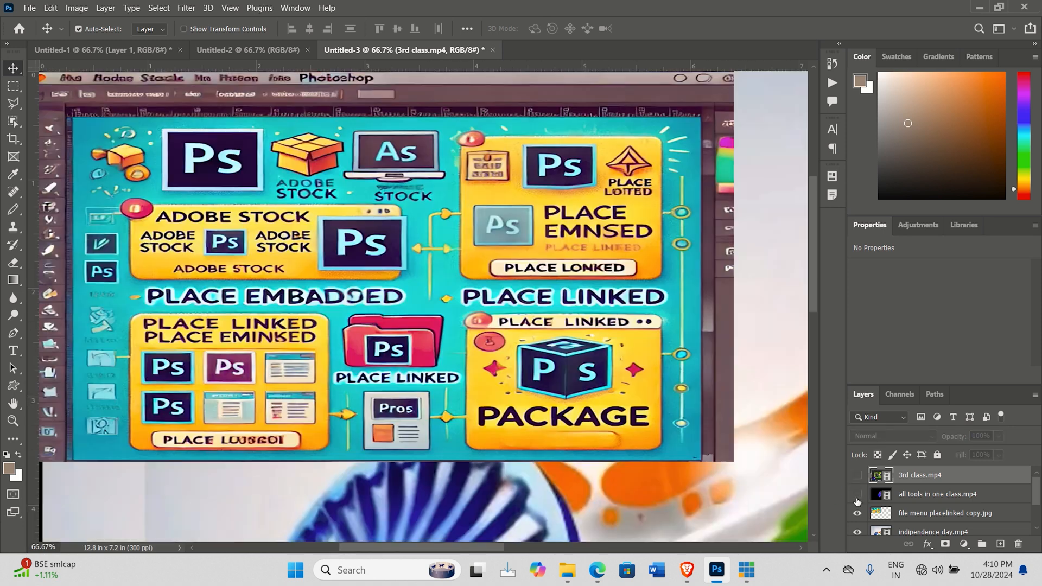
{"action": "left_click", "coordinate": [858, 514]}
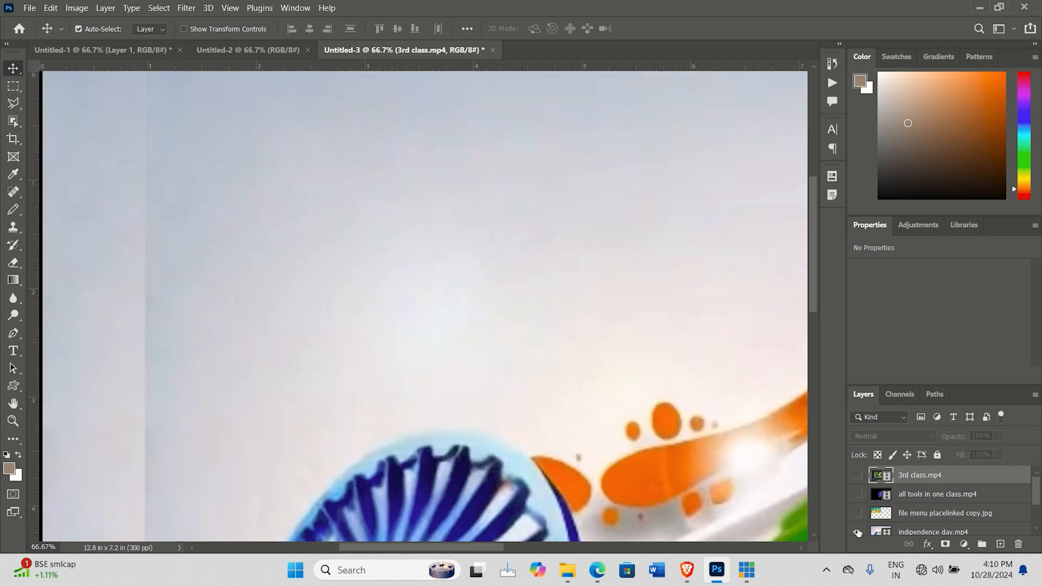
{"action": "left_click", "coordinate": [858, 532]}
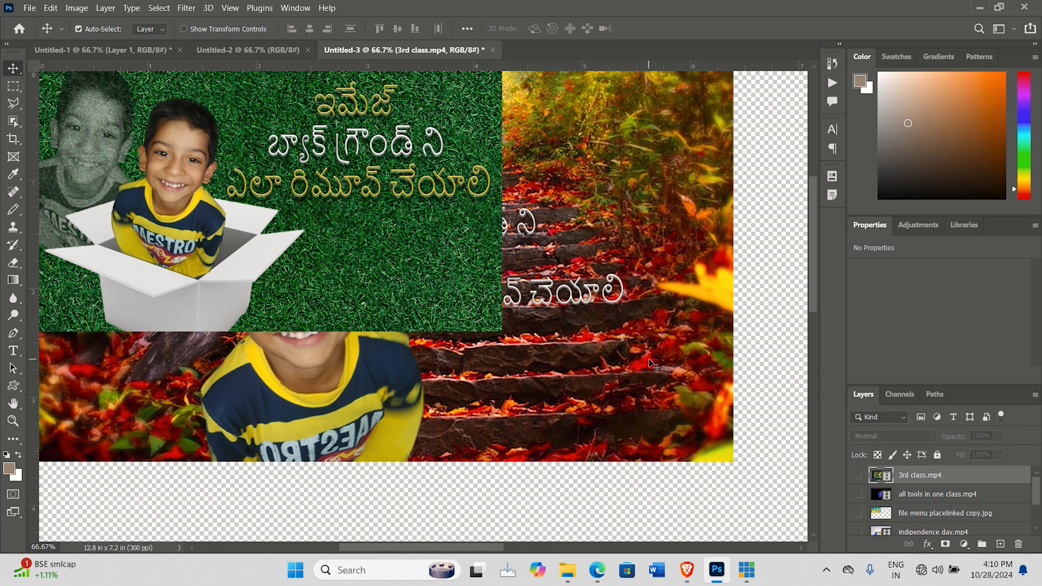
{"action": "key", "text": "ctrl+minus"}
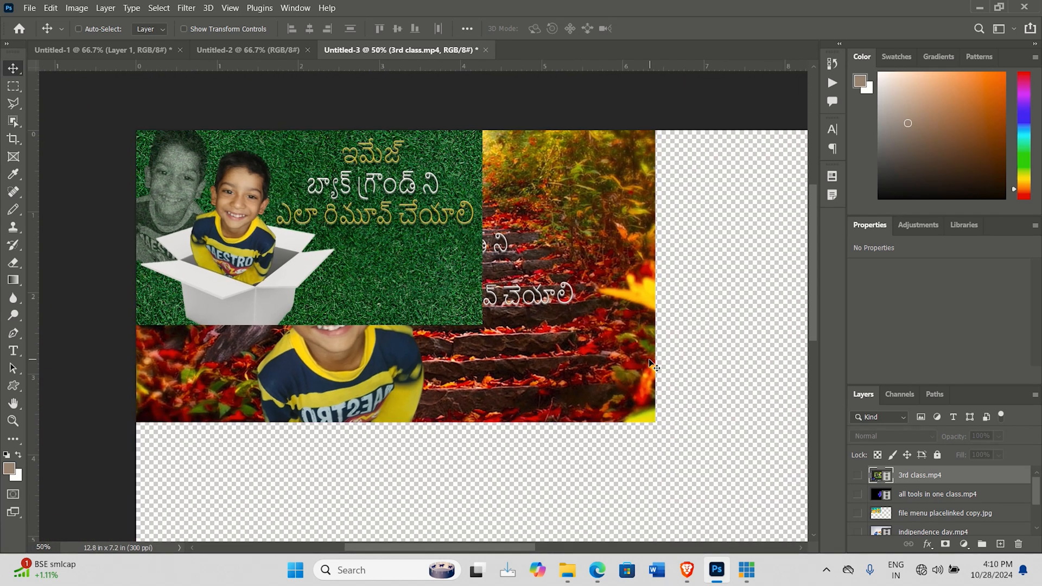
{"action": "key", "text": "ctrl+minus"}
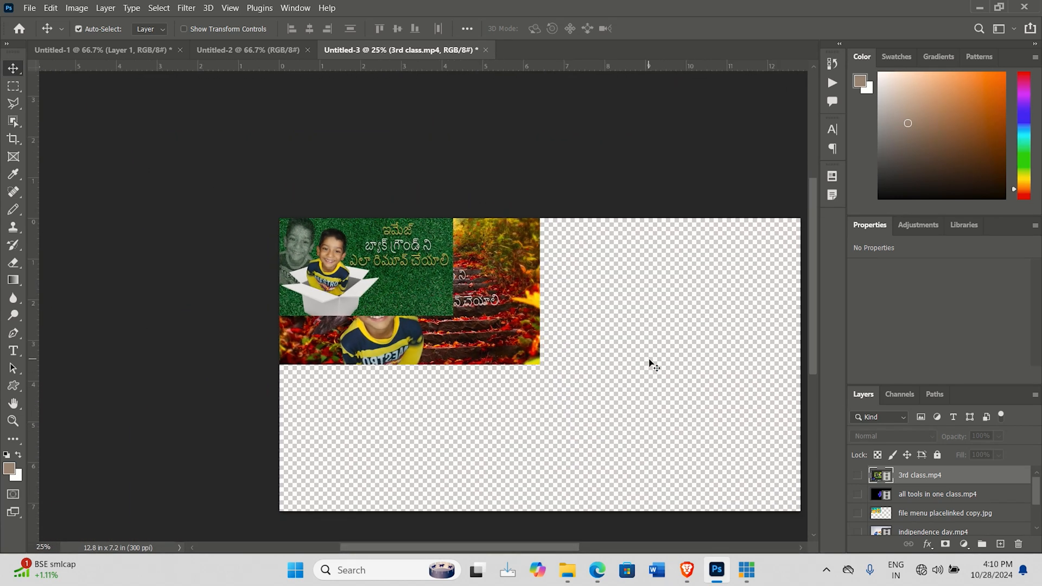
{"action": "scroll", "coordinate": [554, 549], "scroll_direction": "right", "scroll_amount": 4}
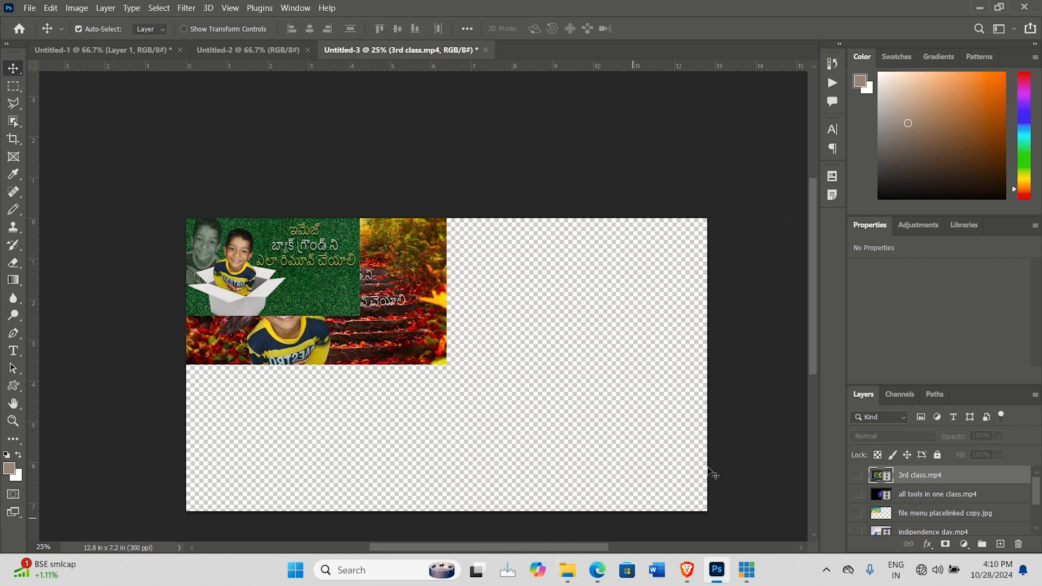
{"action": "scroll", "coordinate": [817, 312], "scroll_direction": "down", "scroll_amount": 3}
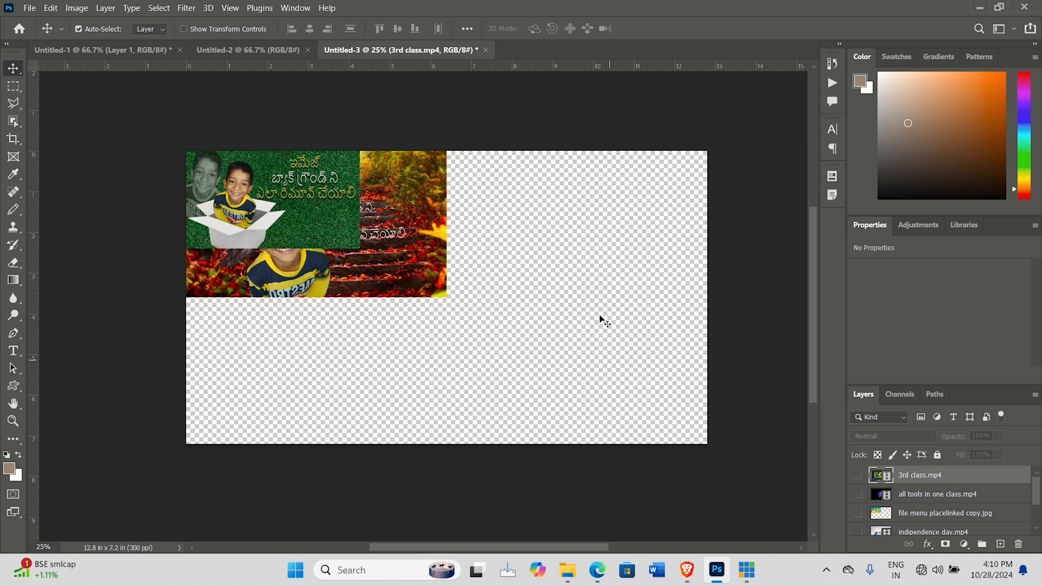
{"action": "left_click_drag", "start_coordinate": [858, 476], "coordinate": [858, 535]}
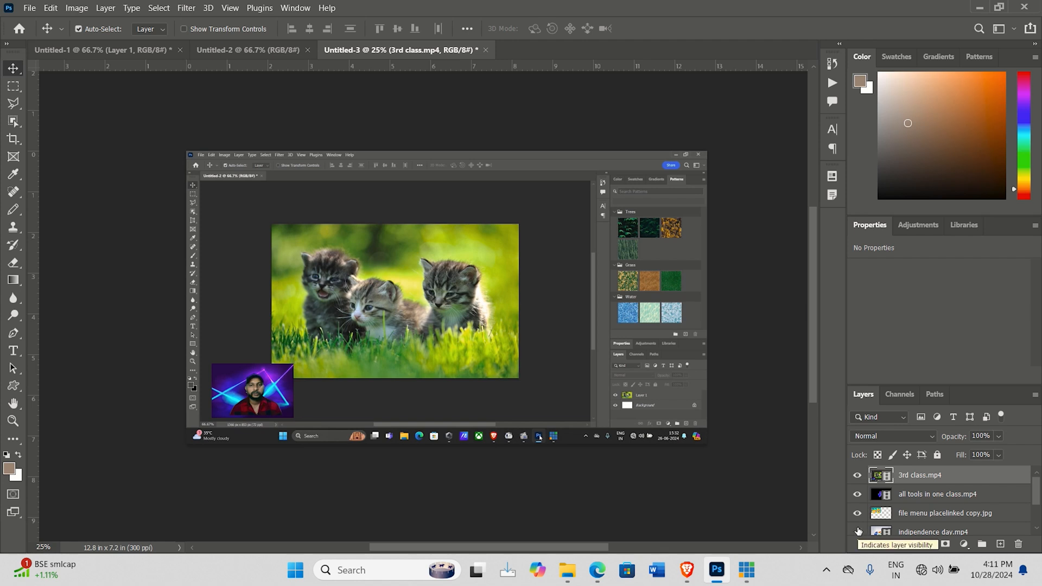
{"action": "left_click", "coordinate": [29, 8]}
{"action": "mouse_move", "coordinate": [74, 324]}
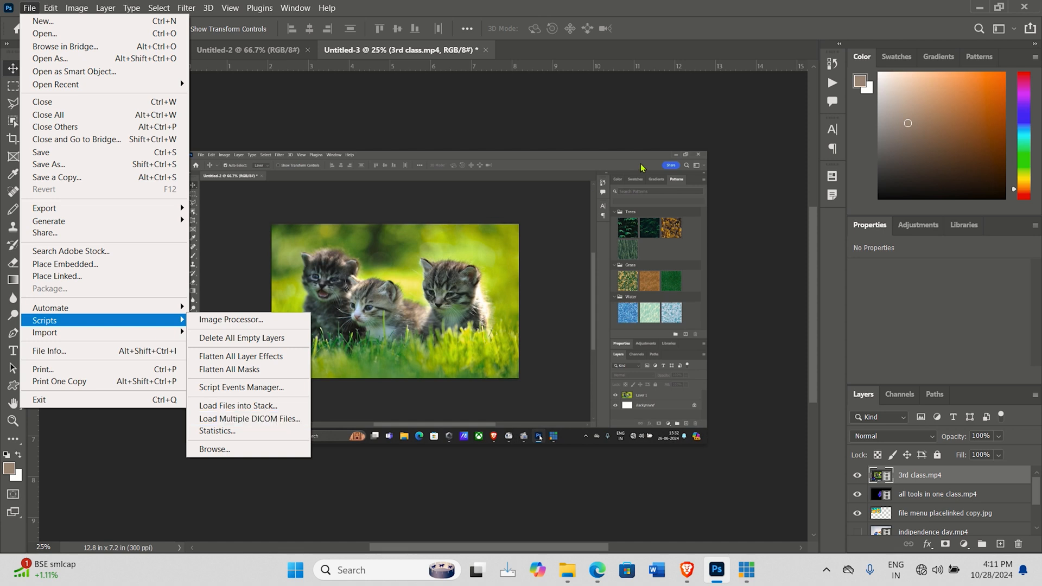
{"action": "left_click", "coordinate": [675, 155]}
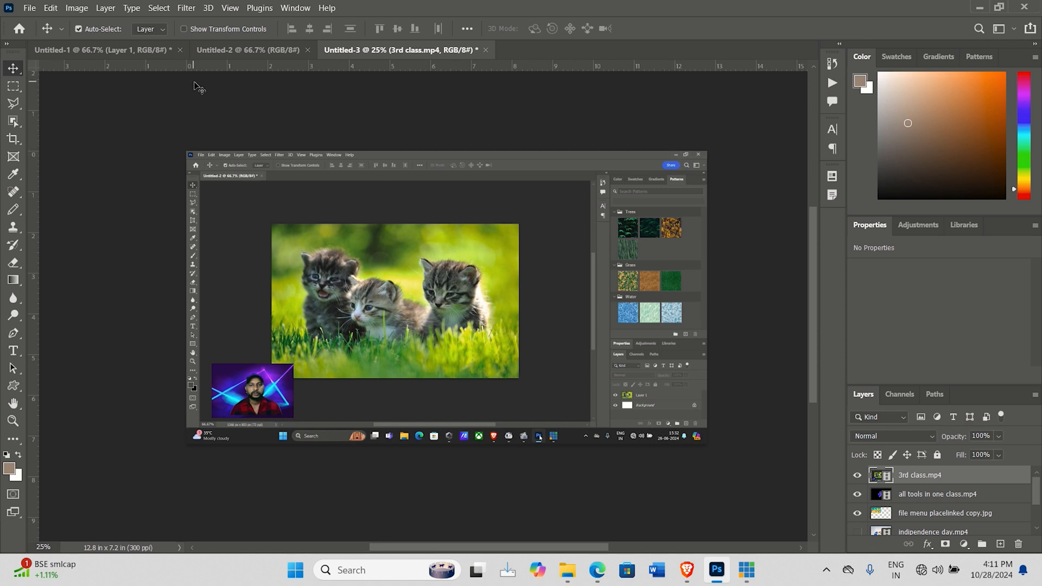
Step: Switch to the Untitled-1 document, start the Statistics script and browse for its source files
{"action": "left_click", "coordinate": [122, 53]}
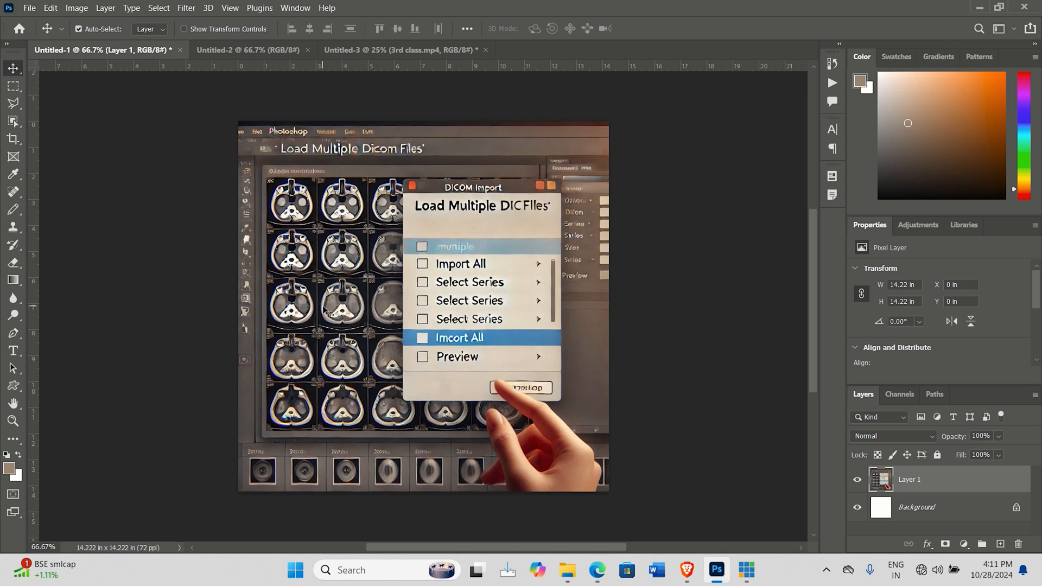
{"action": "left_click", "coordinate": [30, 8]}
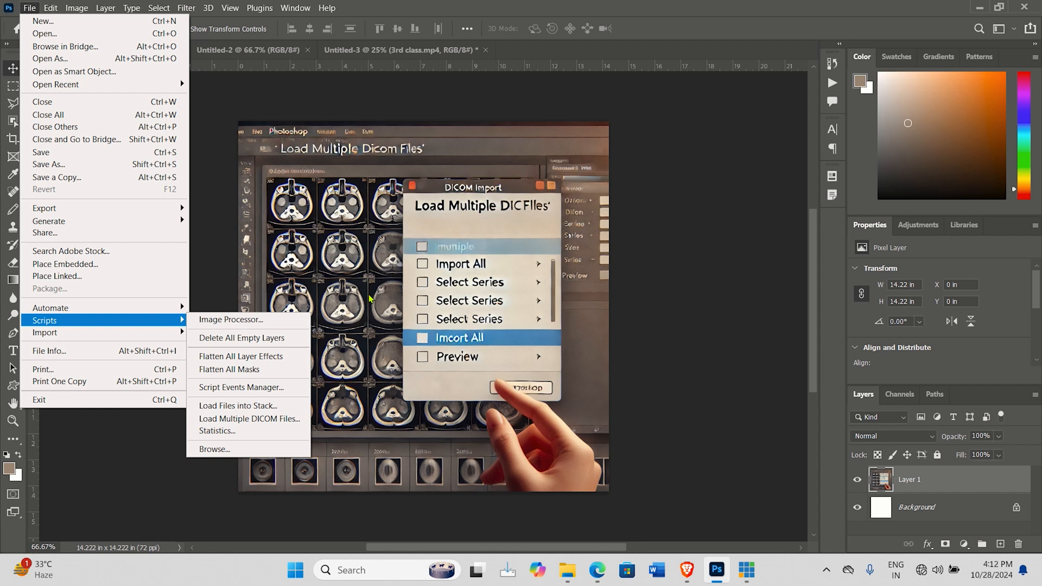
{"action": "left_click", "coordinate": [247, 432]}
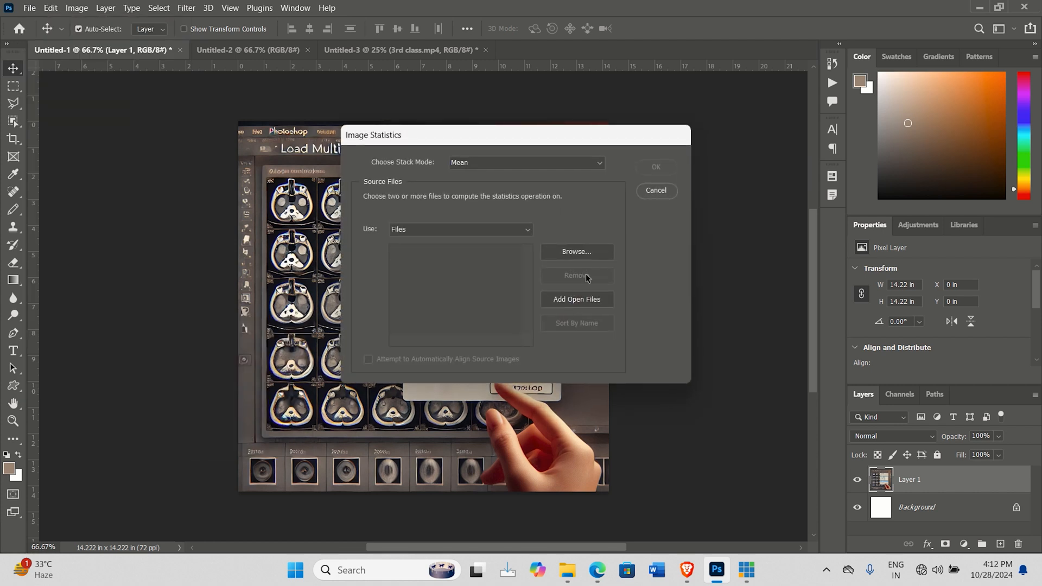
{"action": "left_click", "coordinate": [595, 253]}
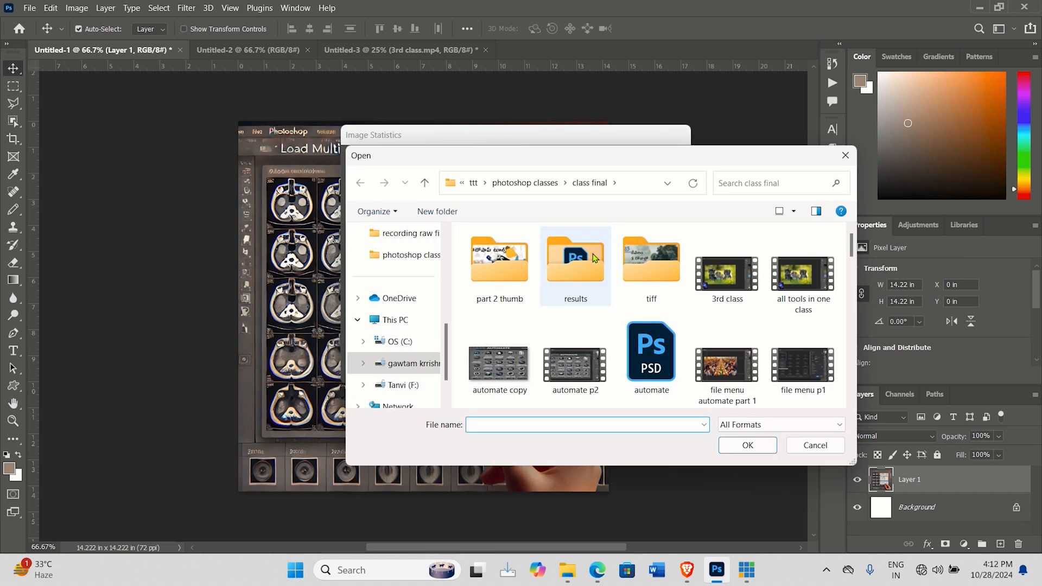
{"action": "scroll", "coordinate": [716, 291], "scroll_direction": "down", "scroll_amount": 5}
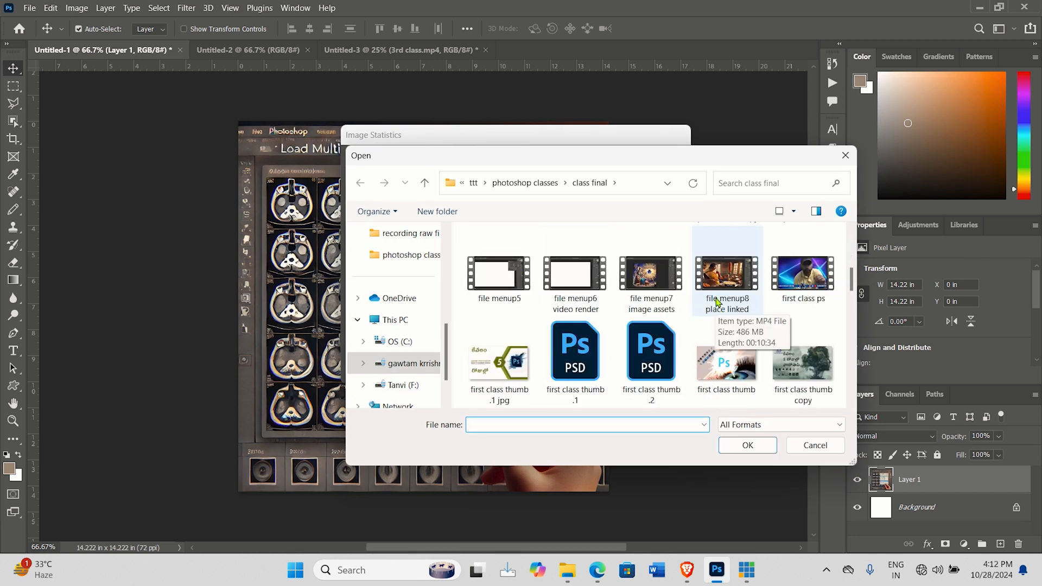
{"action": "scroll", "coordinate": [716, 302], "scroll_direction": "down", "scroll_amount": 3}
{"action": "scroll", "coordinate": [718, 303], "scroll_direction": "down", "scroll_amount": 3}
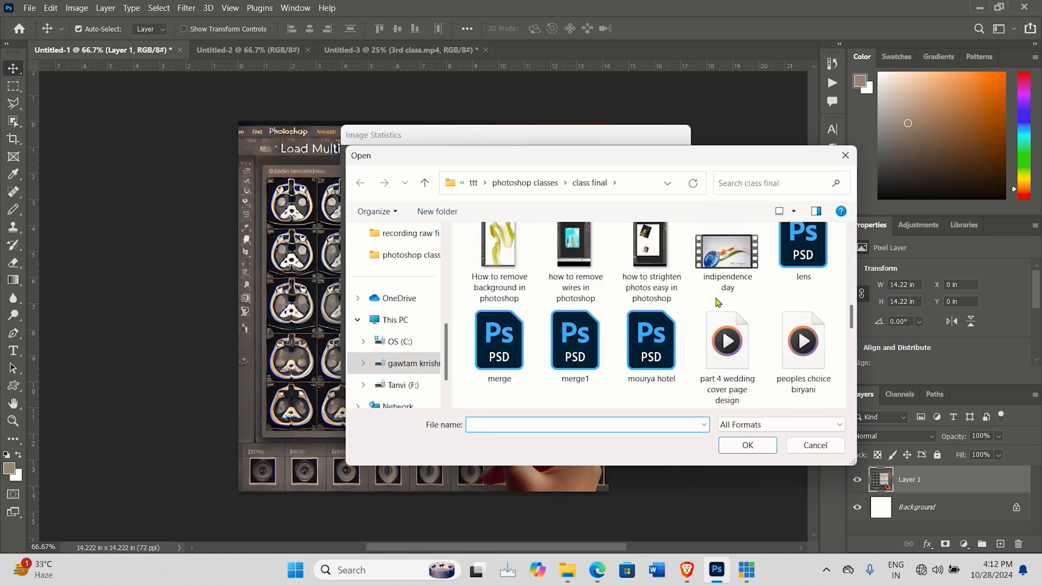
{"action": "scroll", "coordinate": [719, 302], "scroll_direction": "up", "scroll_amount": 3}
{"action": "left_click", "coordinate": [729, 287]}
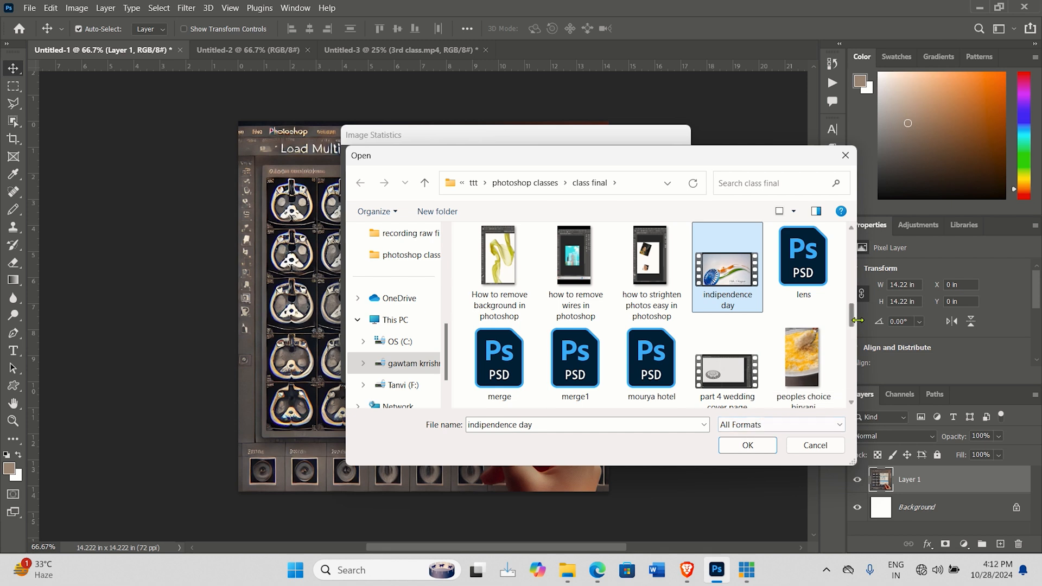
Step: Add the videos Sequence 01_1 and type tool practical as source files for the image statistics
{"action": "left_click_drag", "start_coordinate": [852, 322], "coordinate": [860, 378]}
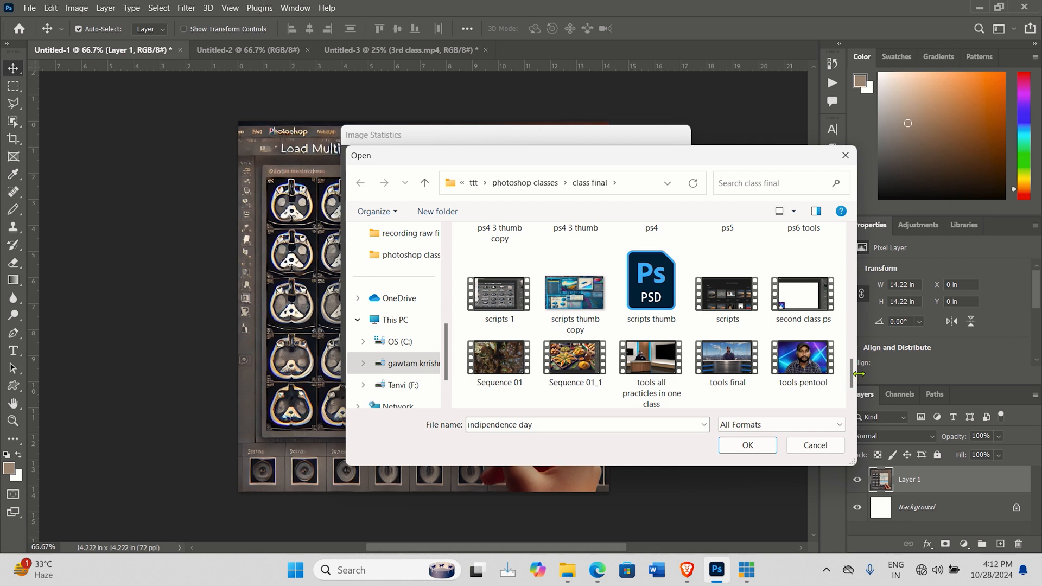
{"action": "mouse_move", "coordinate": [852, 371]}
{"action": "left_mouse_down"}
{"action": "mouse_move", "coordinate": [852, 360]}
{"action": "mouse_move", "coordinate": [855, 384]}
{"action": "left_mouse_up"}
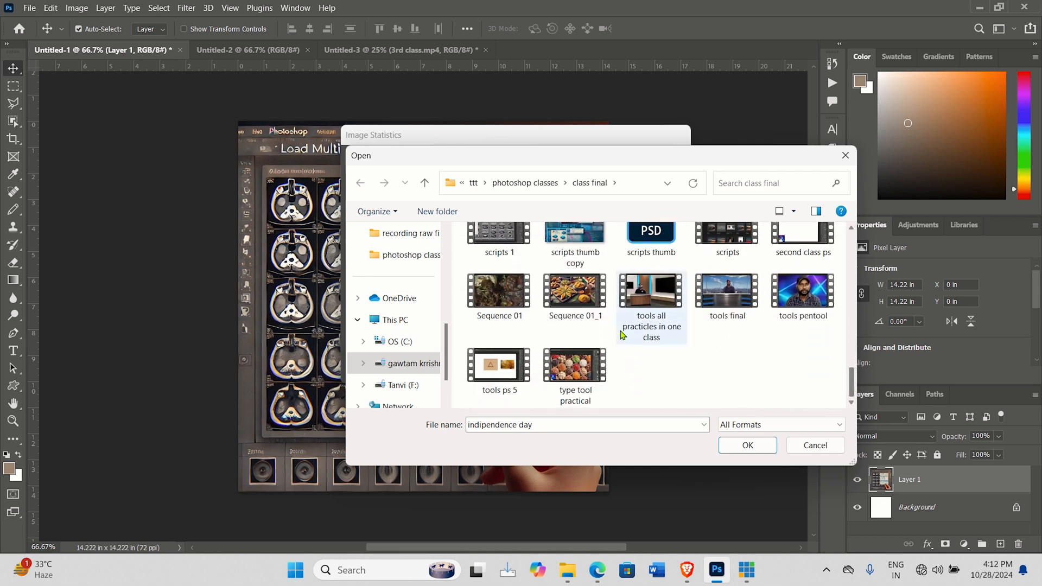
{"action": "left_click", "coordinate": [589, 302]}
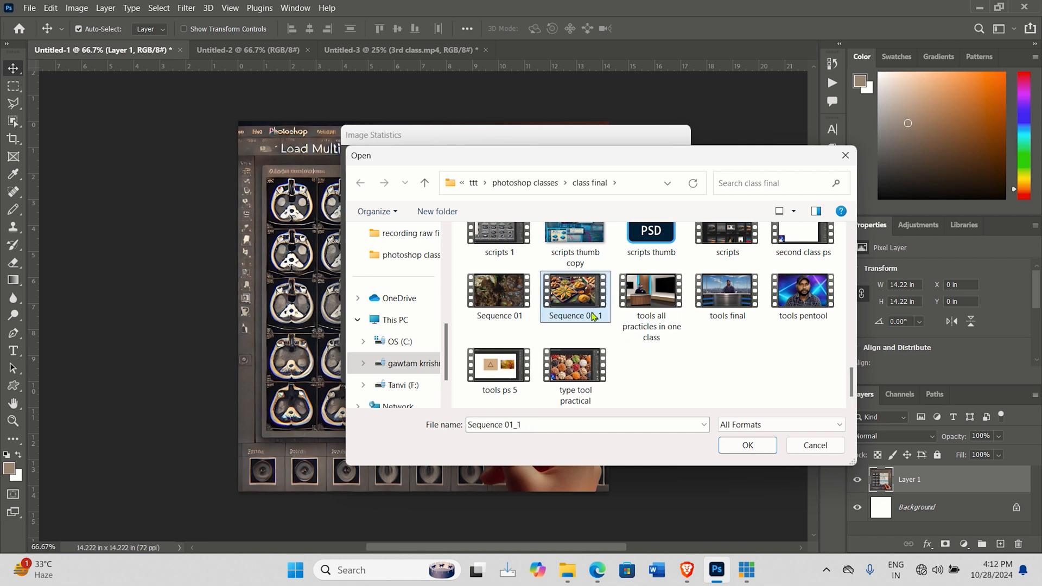
{"action": "left_click", "coordinate": [588, 371], "text": "shift"}
{"action": "left_click", "coordinate": [586, 362], "text": "ctrl"}
{"action": "left_click", "coordinate": [660, 368]}
{"action": "left_click", "coordinate": [578, 298]}
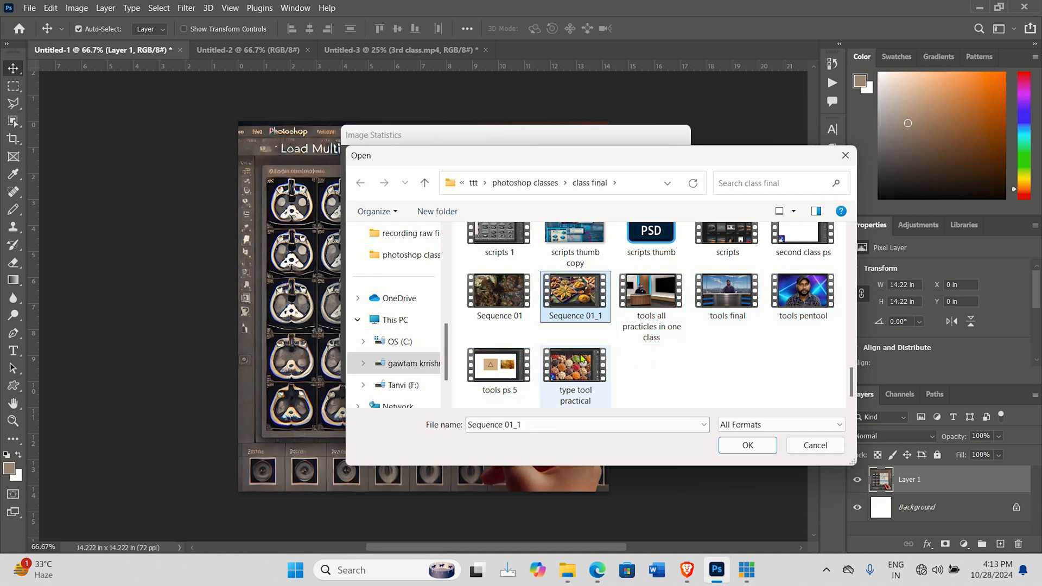
{"action": "left_click", "coordinate": [588, 380], "text": "ctrl"}
{"action": "left_click", "coordinate": [748, 446]}
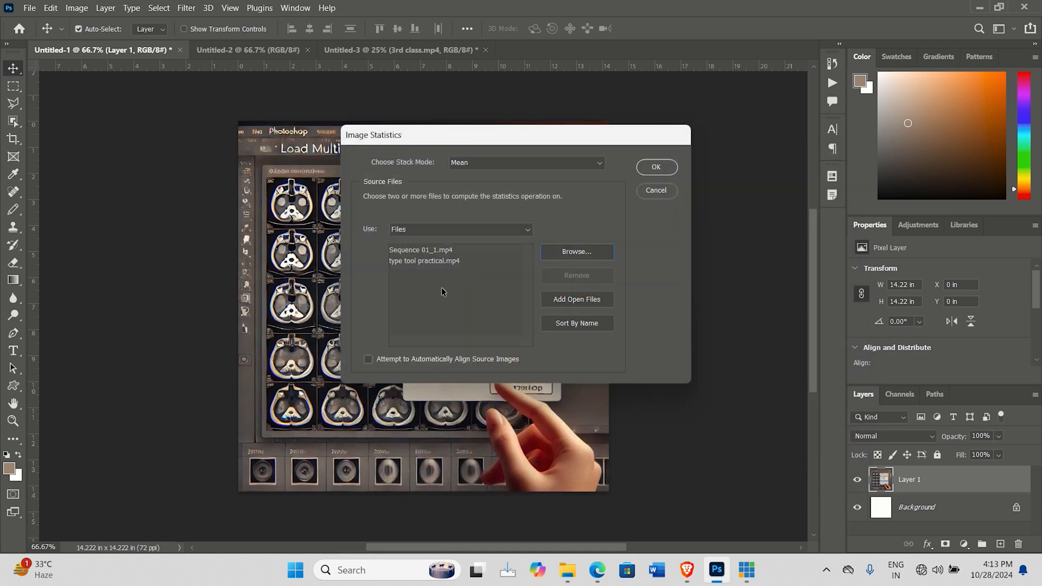
Step: Compute the image statistics of the two source videos with the Mean stack mode and close the Timeline panel
{"action": "left_click", "coordinate": [659, 171]}
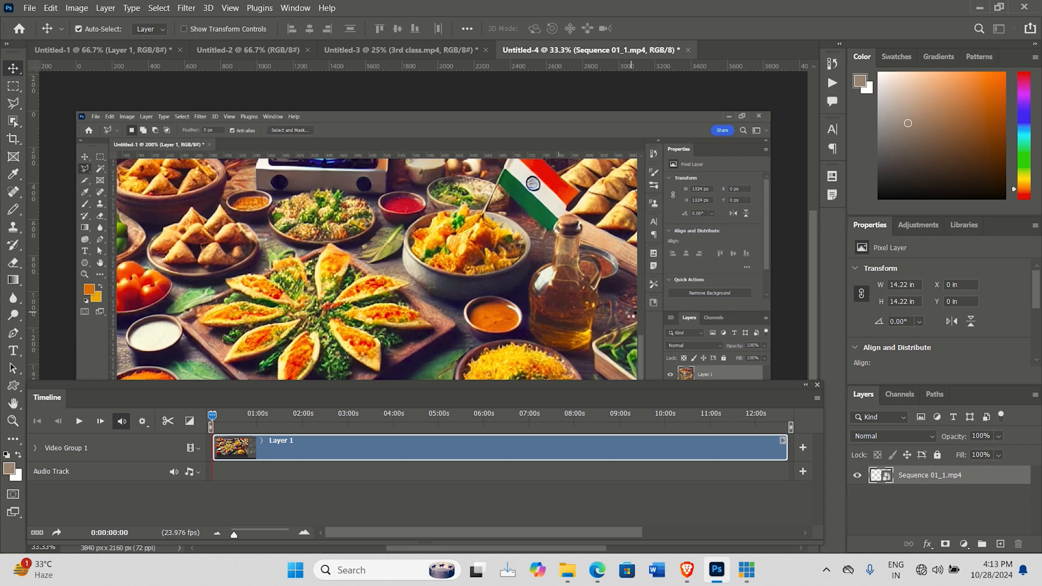
{"action": "left_click", "coordinate": [818, 385]}
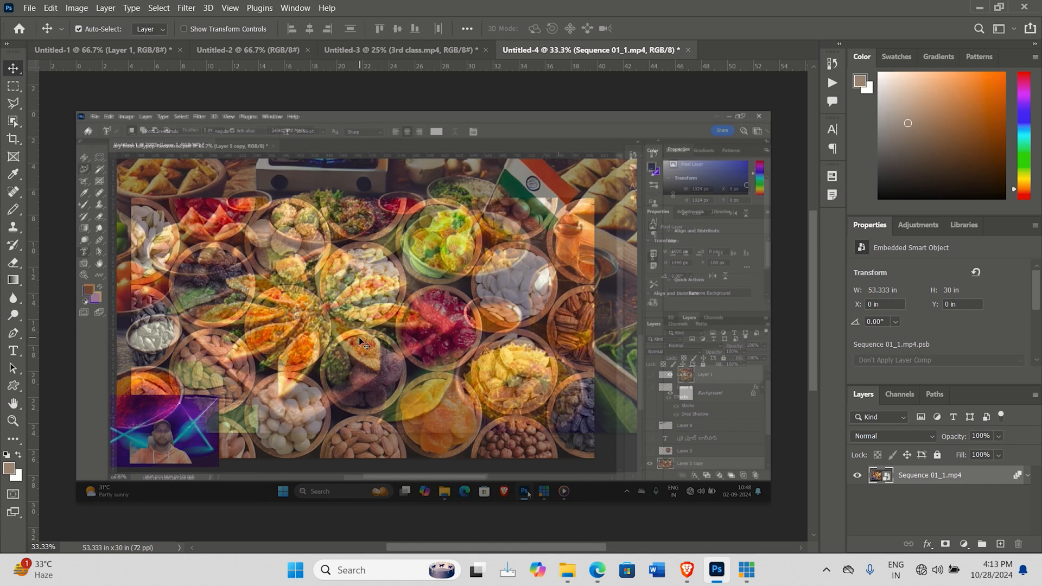
Step: Look through the blend modes available for the Sequence 01_1.mp4 layer and dismiss the list
{"action": "left_click", "coordinate": [910, 437]}
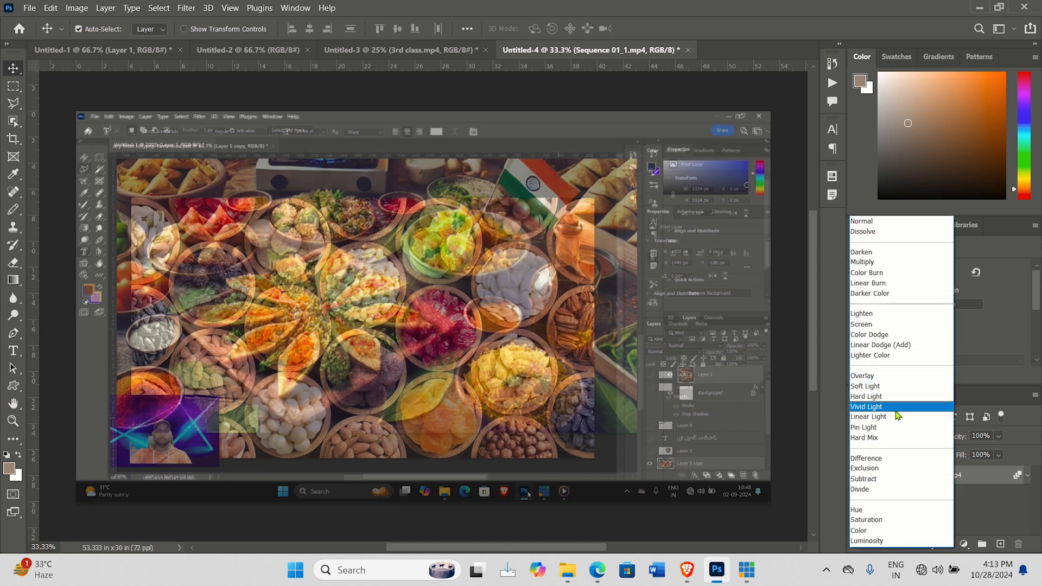
{"action": "left_click", "coordinate": [987, 520]}
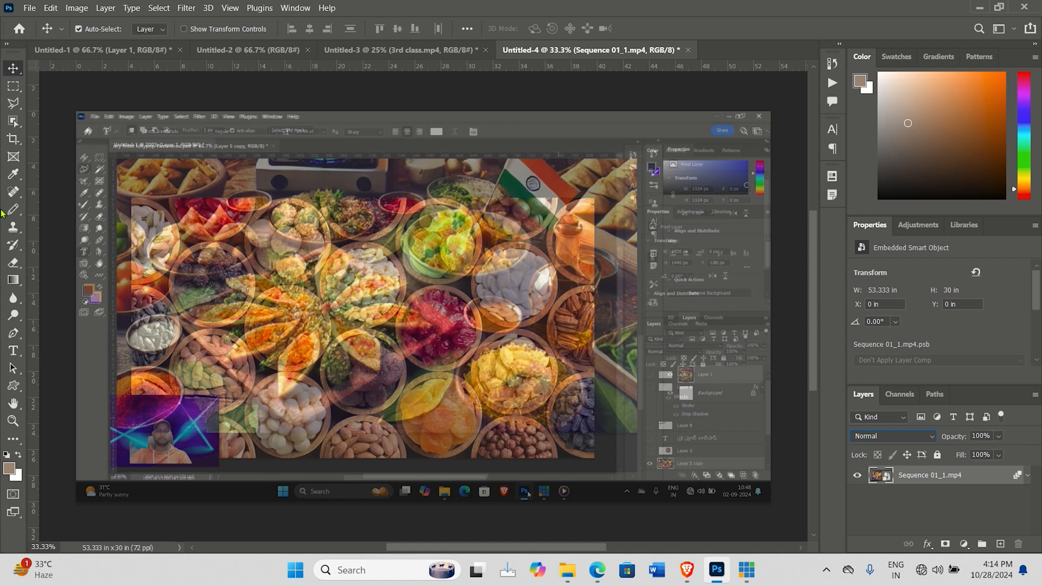
Step: Browse for an external script file to load, check the accepted JavaScript file types, and cancel the file selection
{"action": "left_click", "coordinate": [28, 8]}
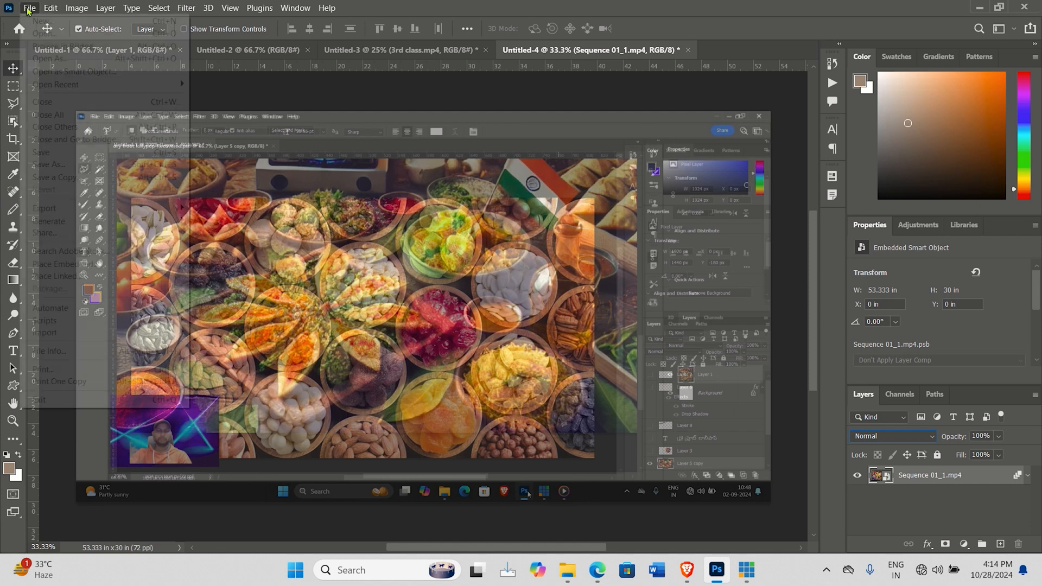
{"action": "mouse_move", "coordinate": [78, 335]}
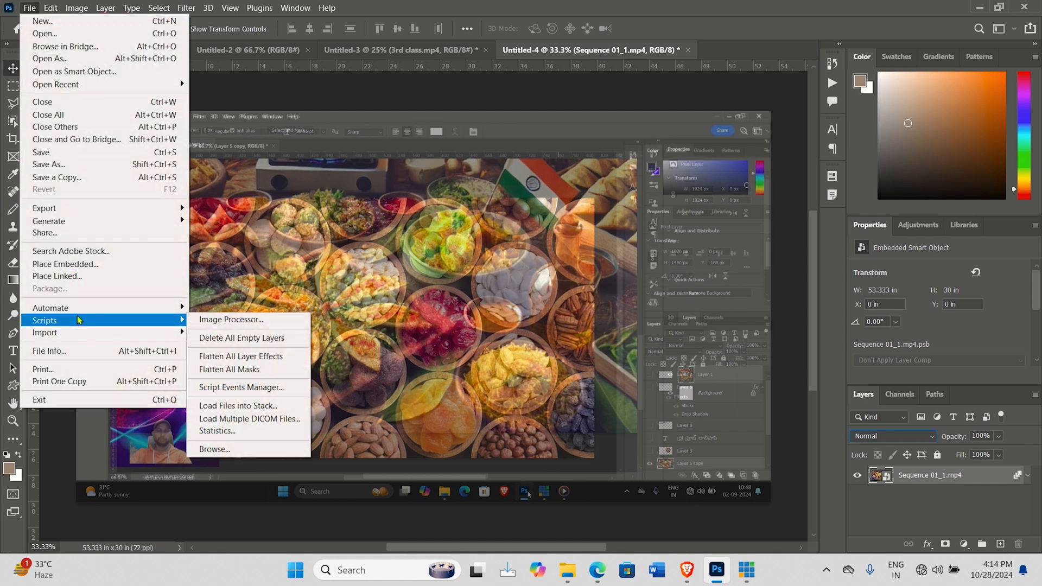
{"action": "left_click", "coordinate": [246, 450]}
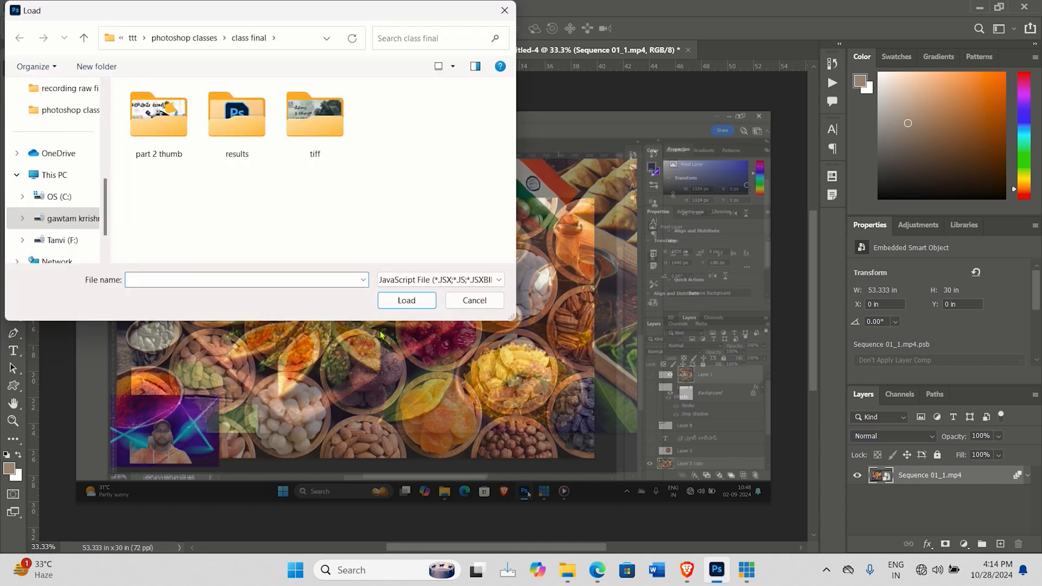
{"action": "left_click", "coordinate": [390, 279]}
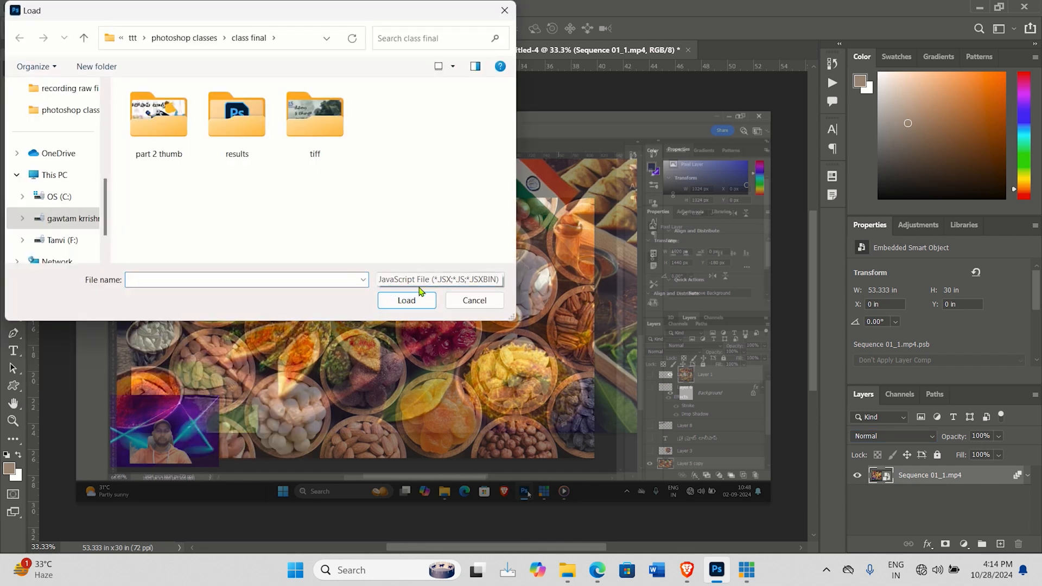
{"action": "left_click", "coordinate": [482, 286]}
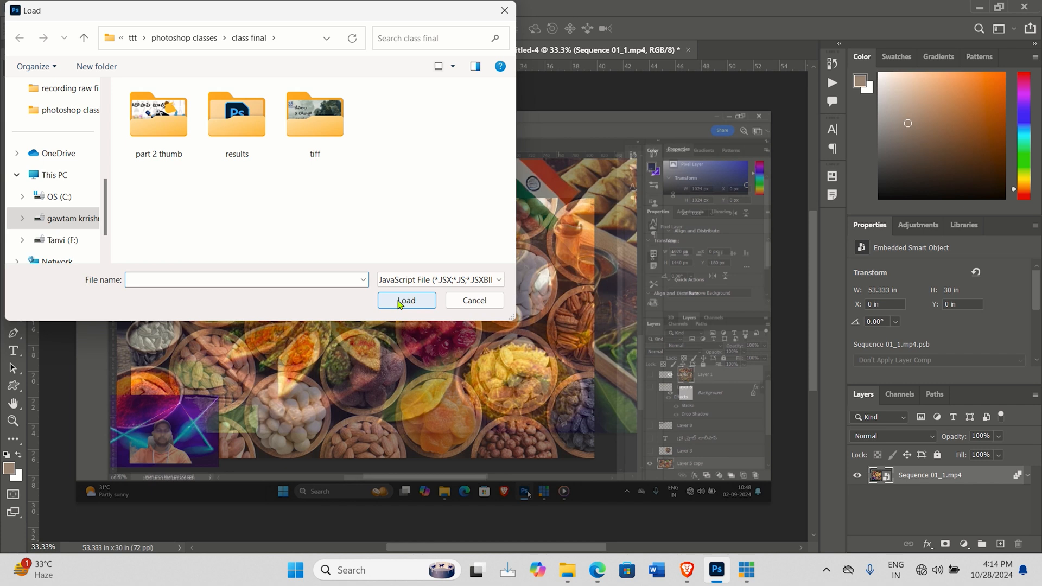
{"action": "left_click", "coordinate": [477, 302]}
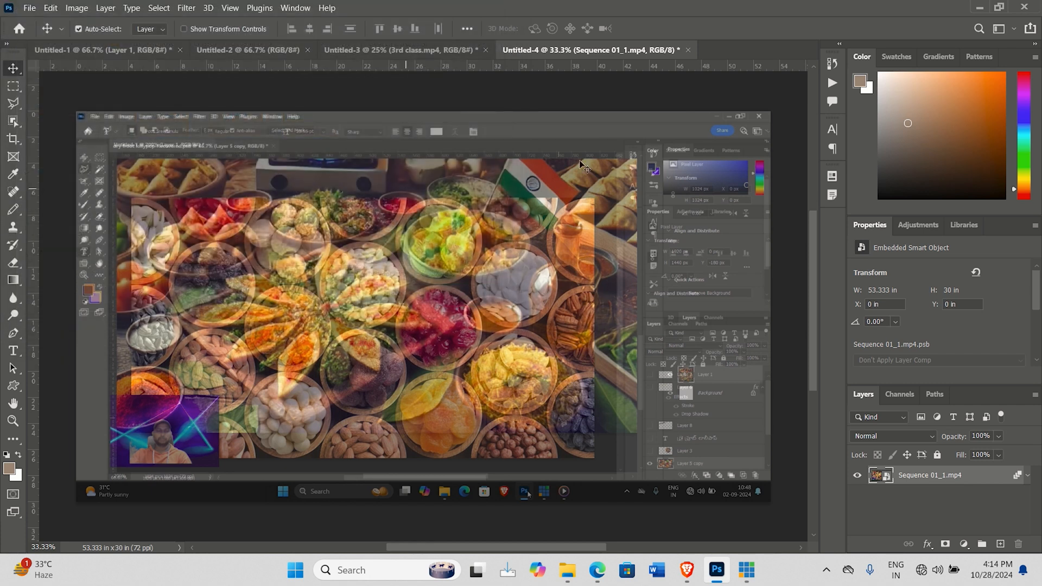
Step: Bring up the available Scripts commands for the Untitled-4 document
{"action": "left_click", "coordinate": [29, 7]}
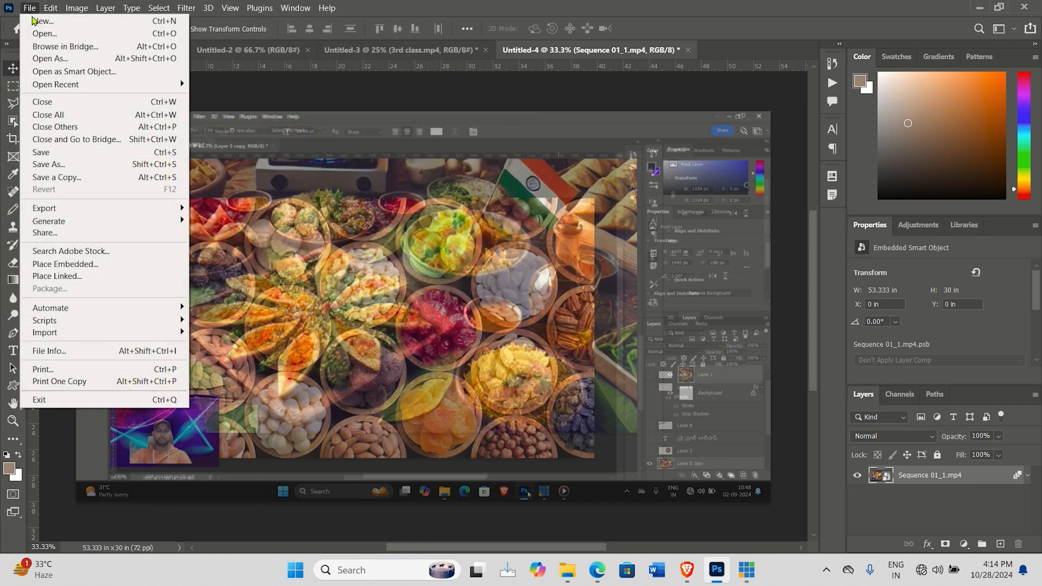
{"action": "mouse_move", "coordinate": [69, 322]}
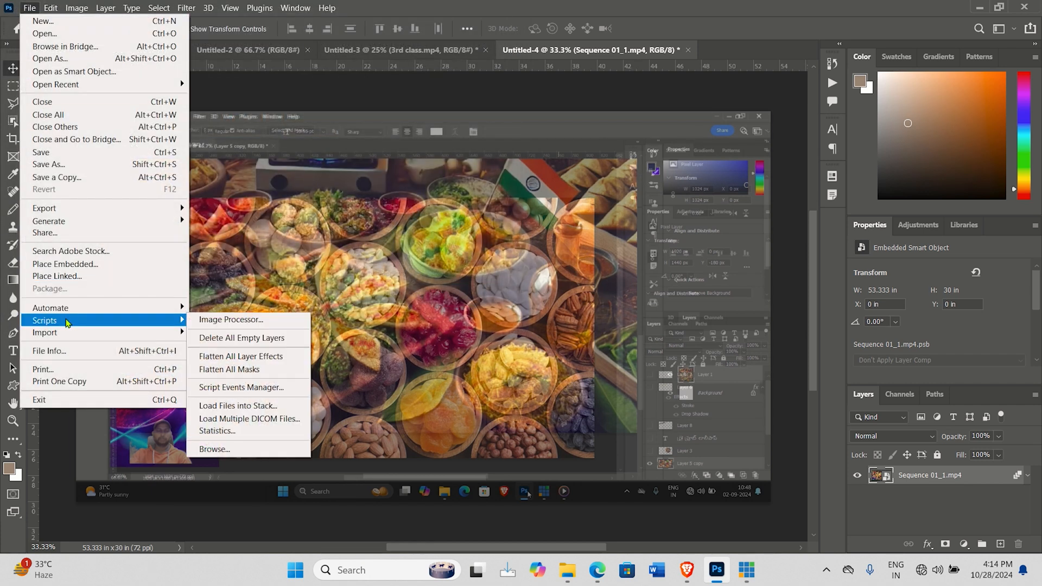